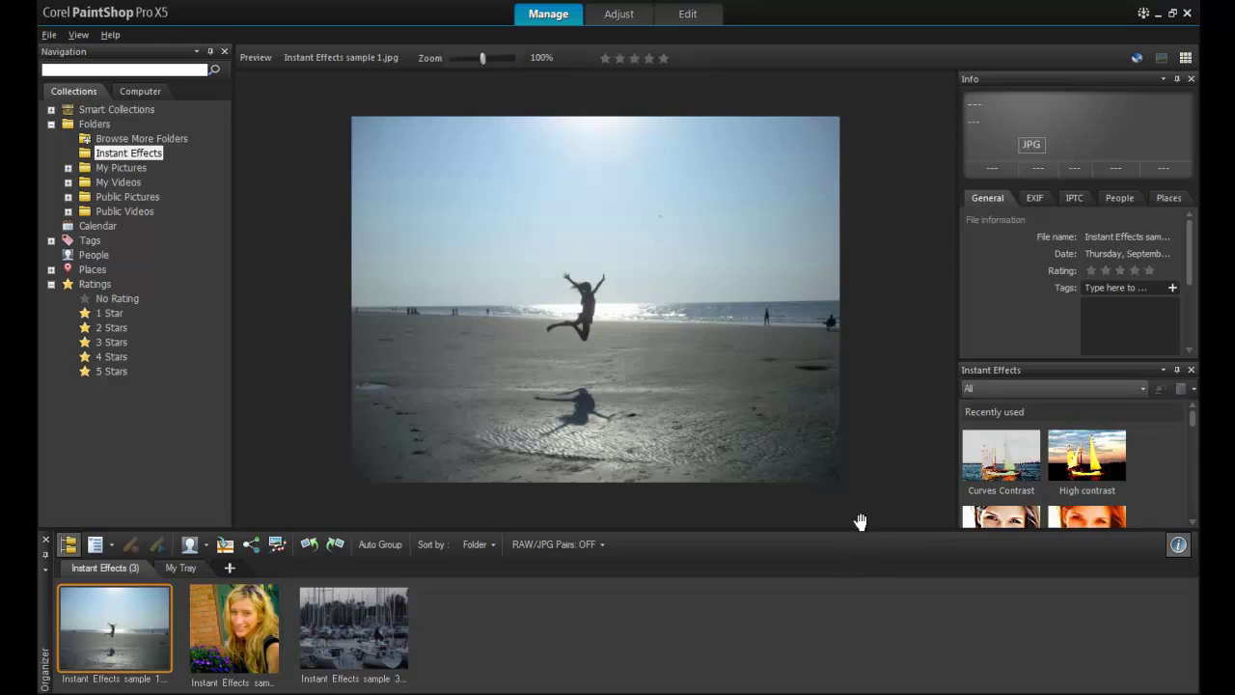
- In the Adjust workspace, review White Balance, Brightness/Contrast and Fill Light/Clarity, returning to Smart Photo Fix
click(622, 14)
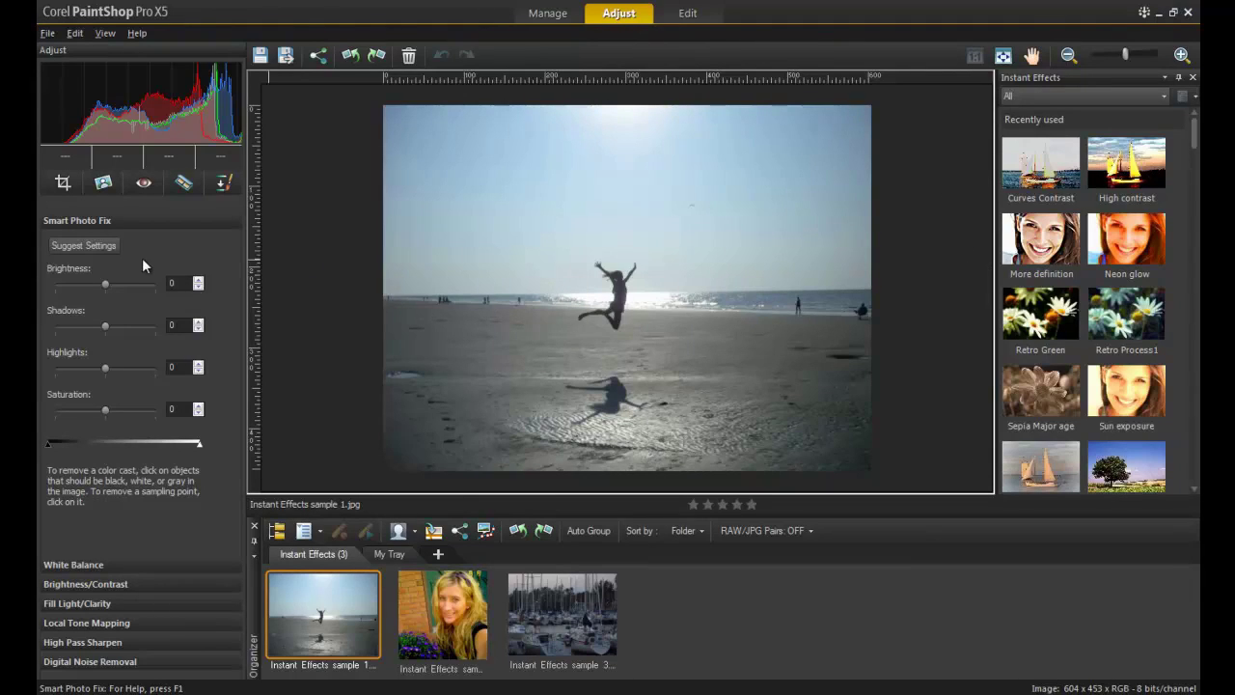
click(89, 565)
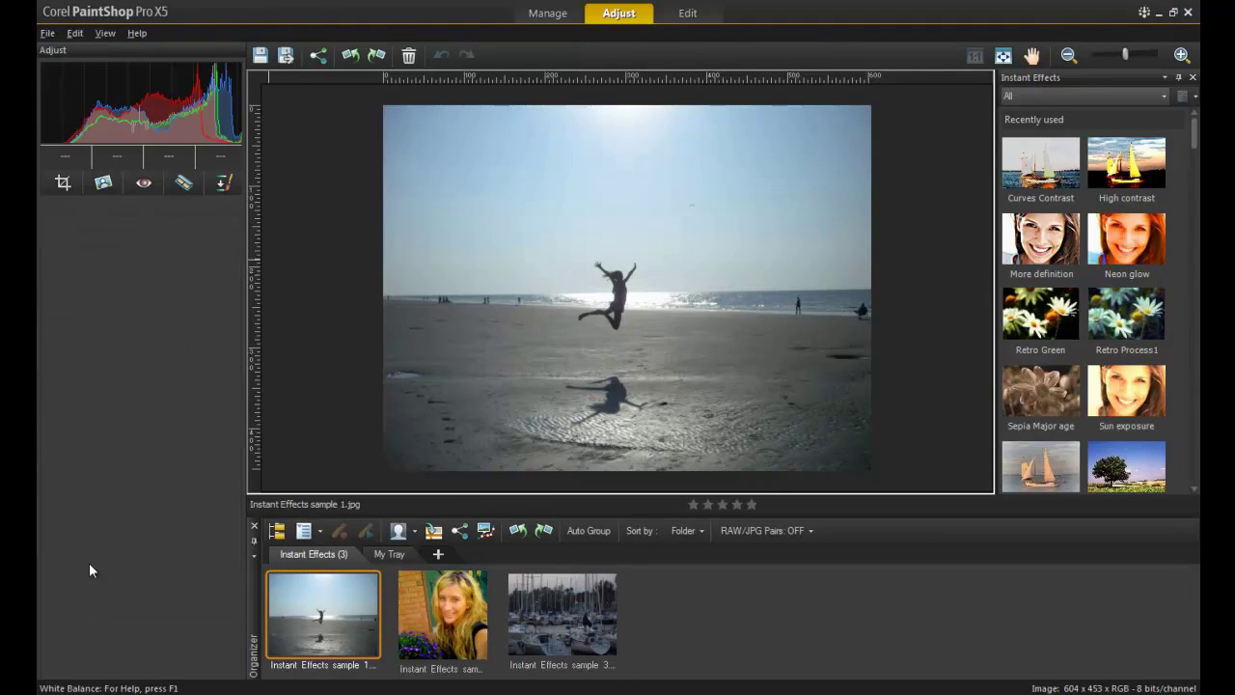
click(90, 390)
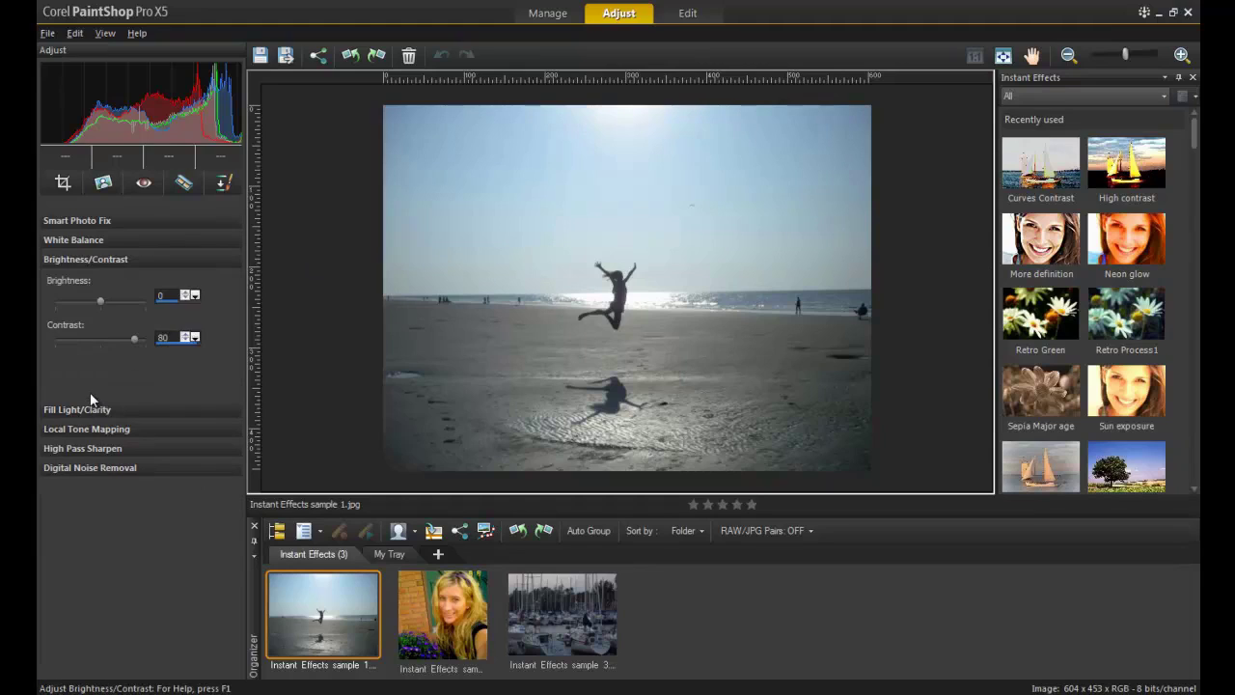
click(78, 409)
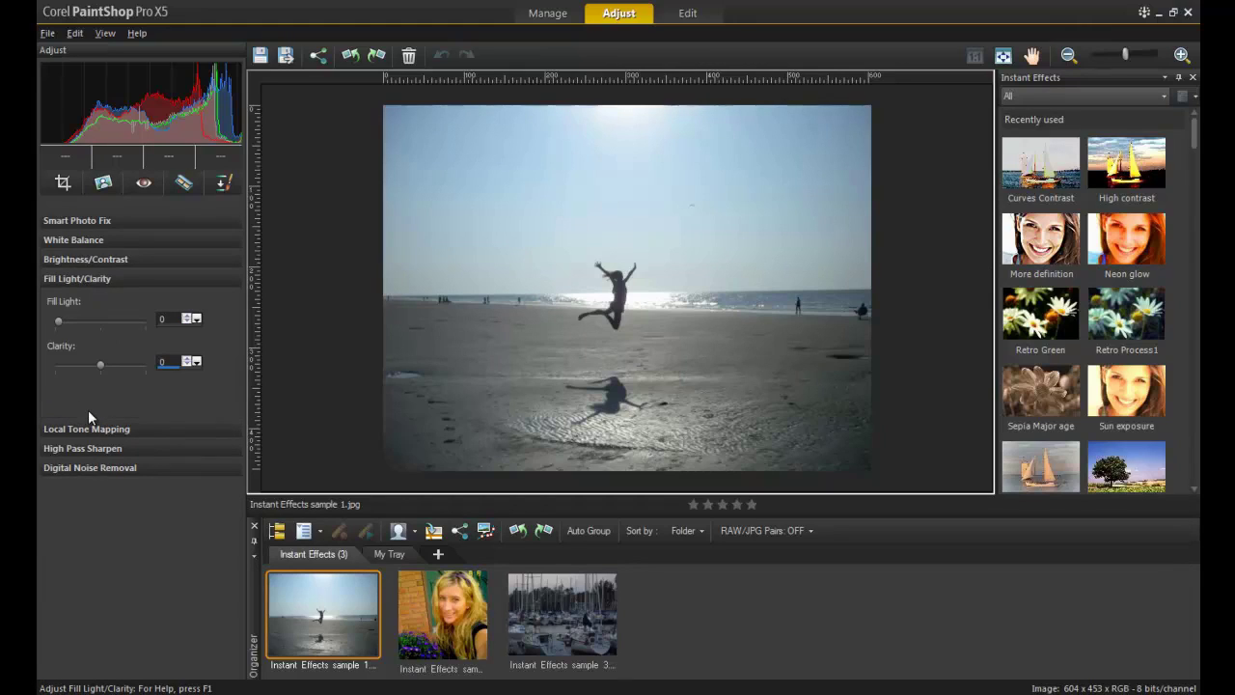
click(103, 220)
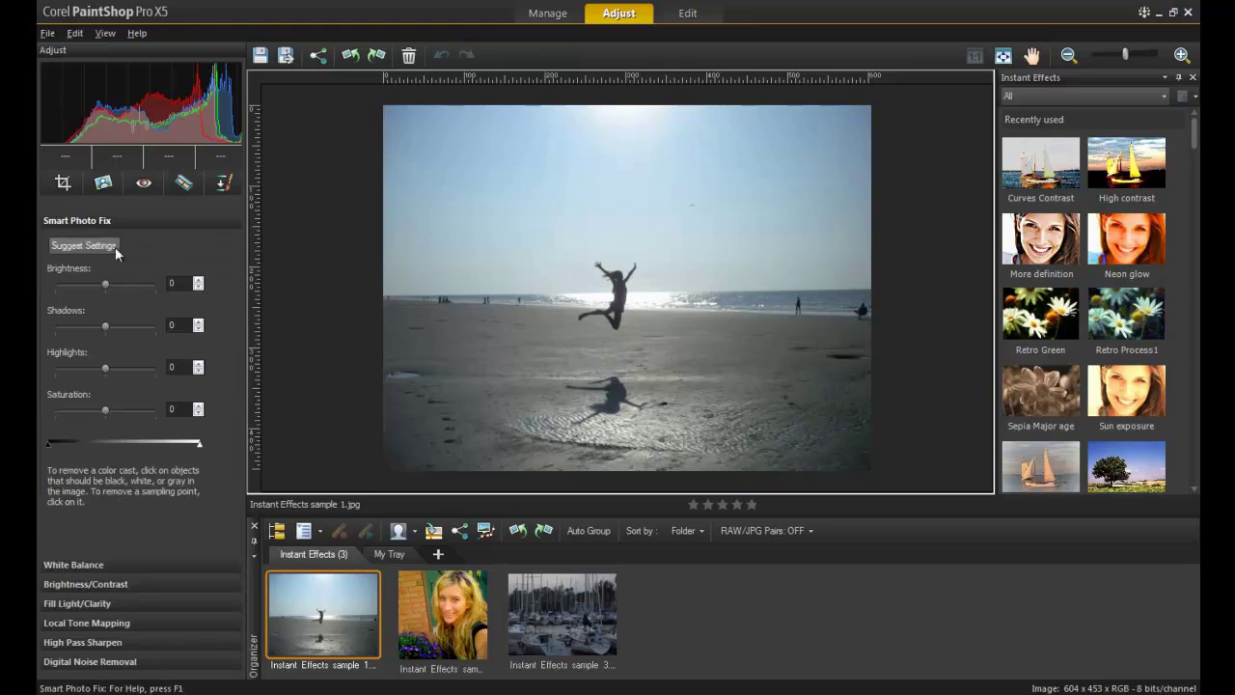
click(278, 531)
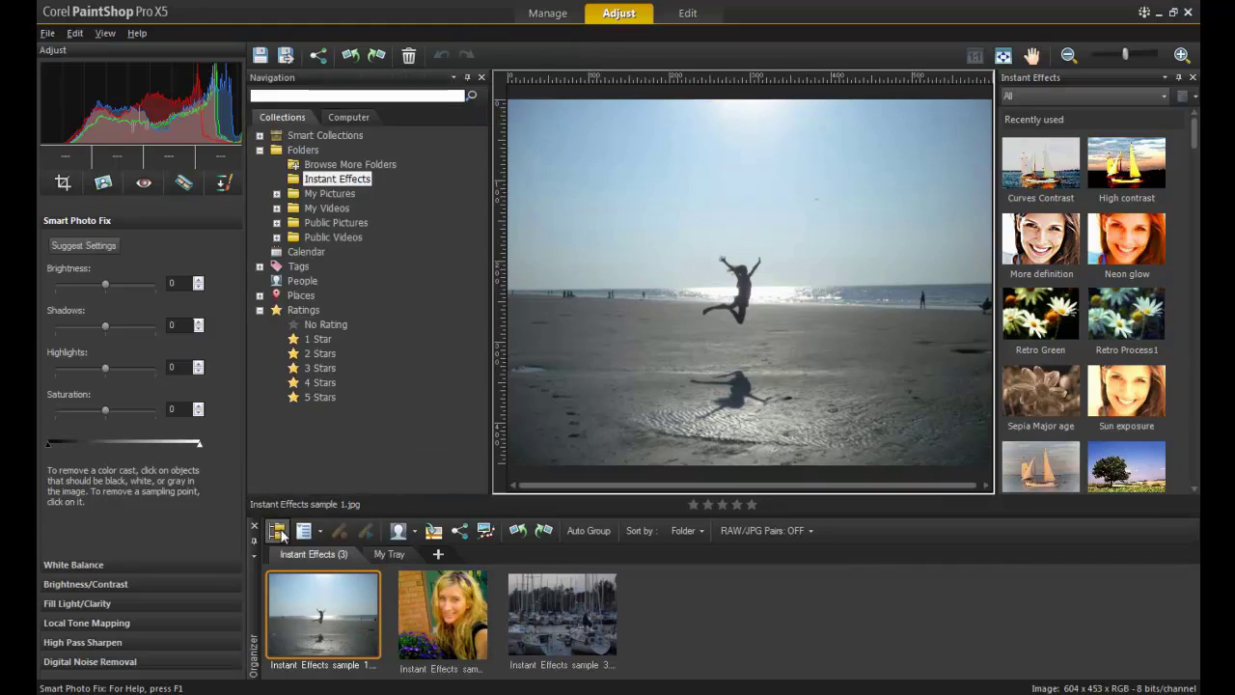
click(345, 179)
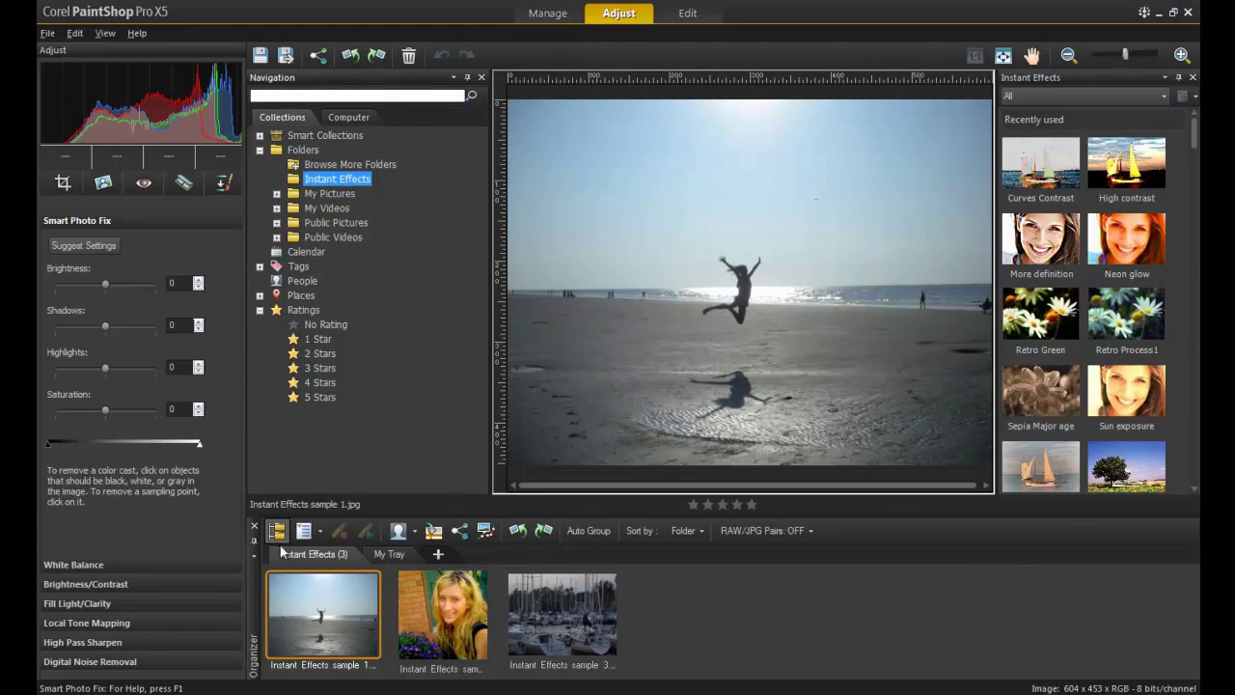
click(278, 532)
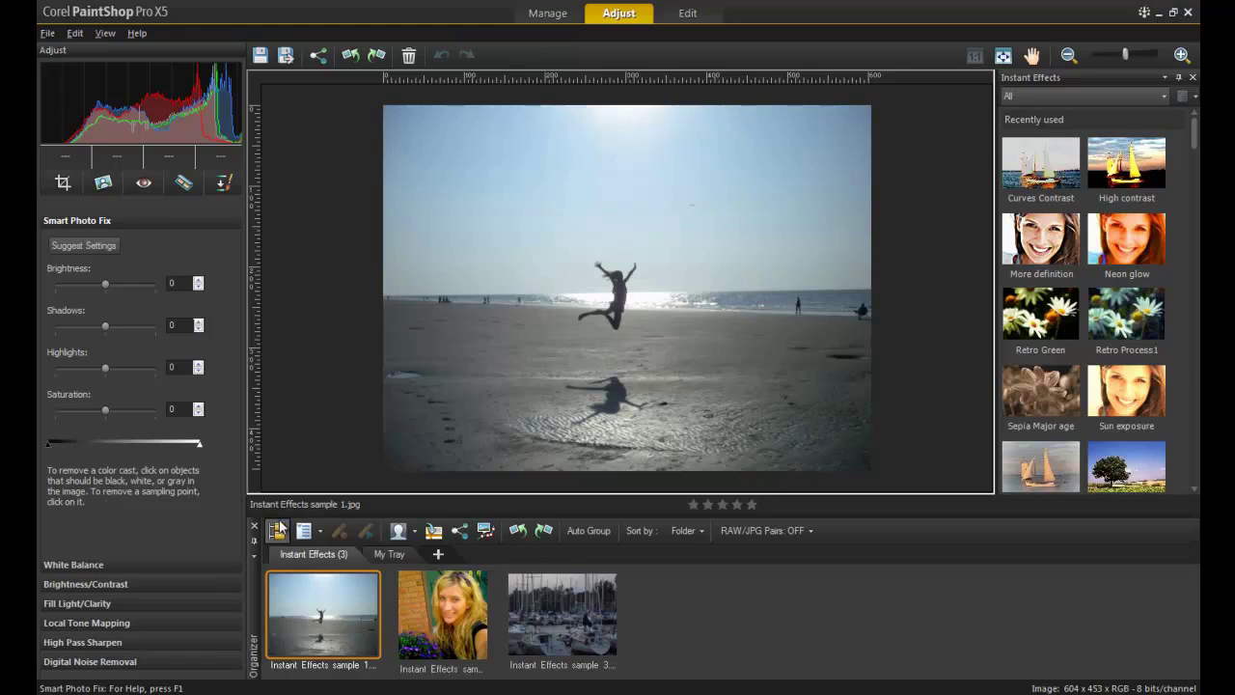
click(105, 32)
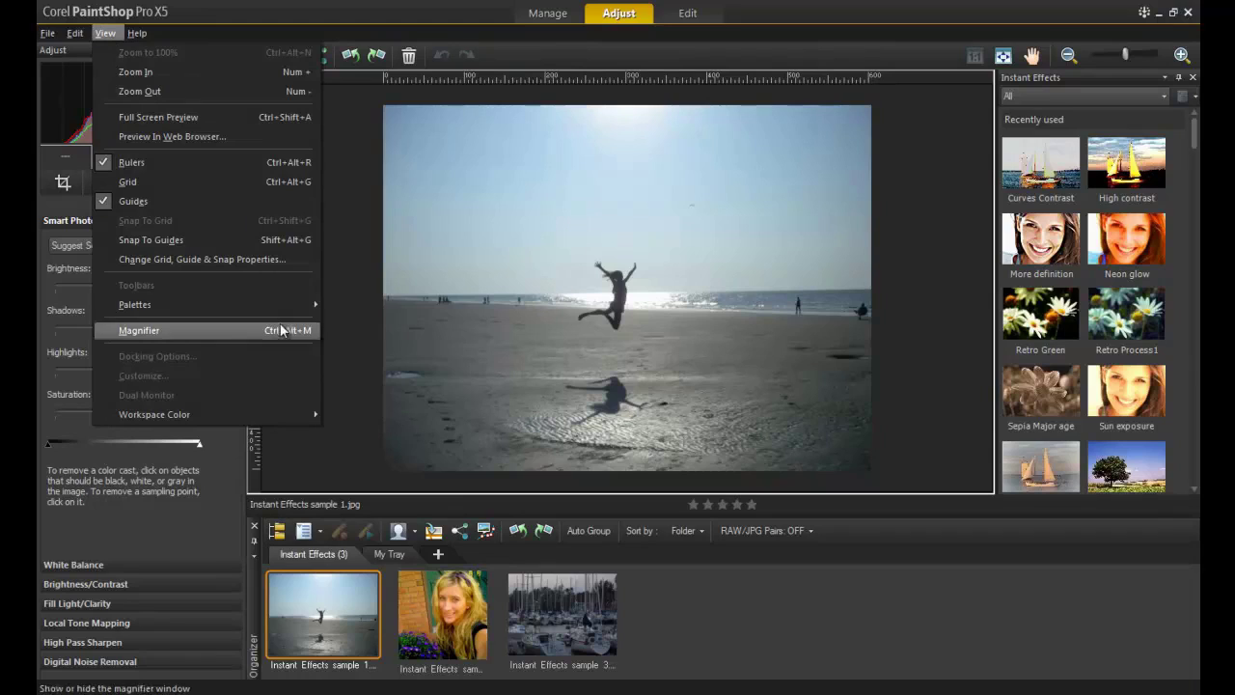
mouse_move(284, 308)
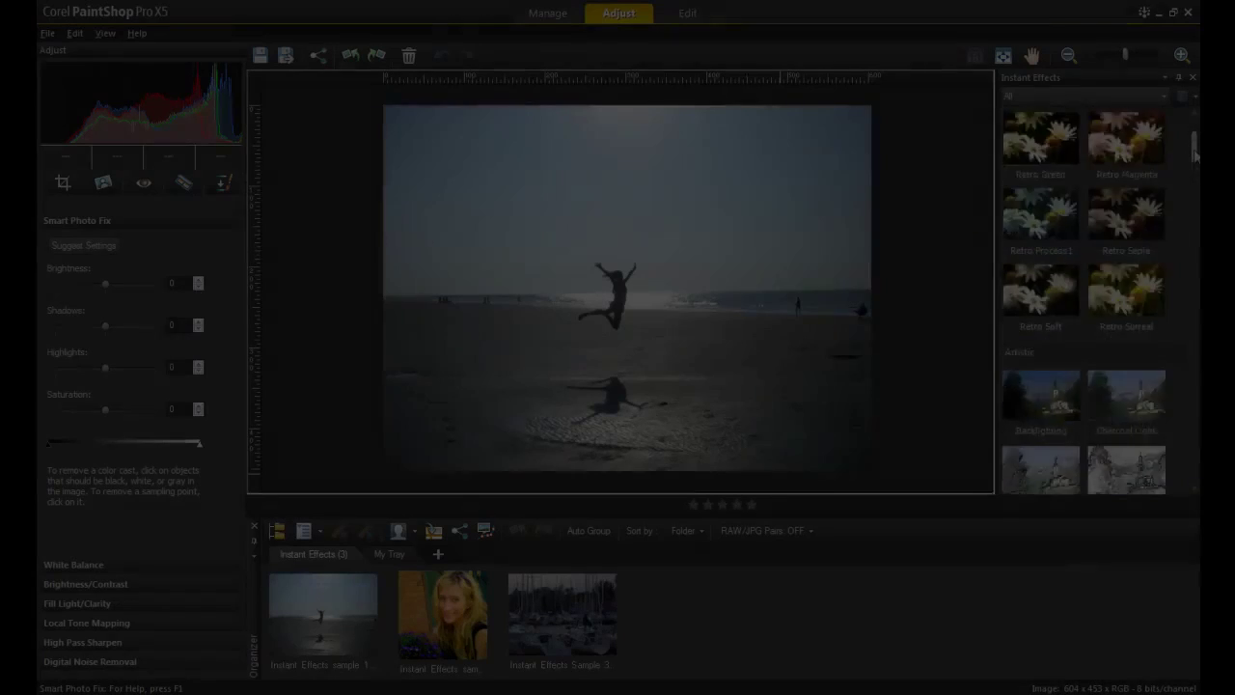
drag(1194, 155, 1194, 137)
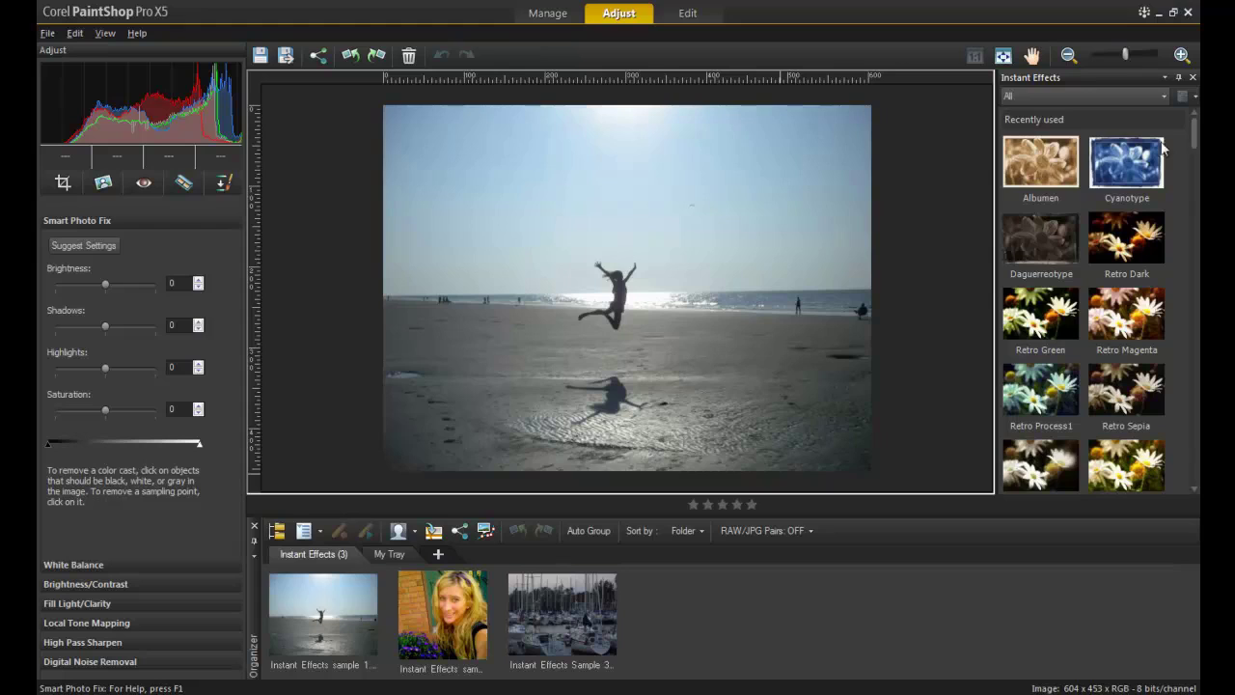
scroll(1197, 140, down, 1)
drag(1197, 140, 1194, 170)
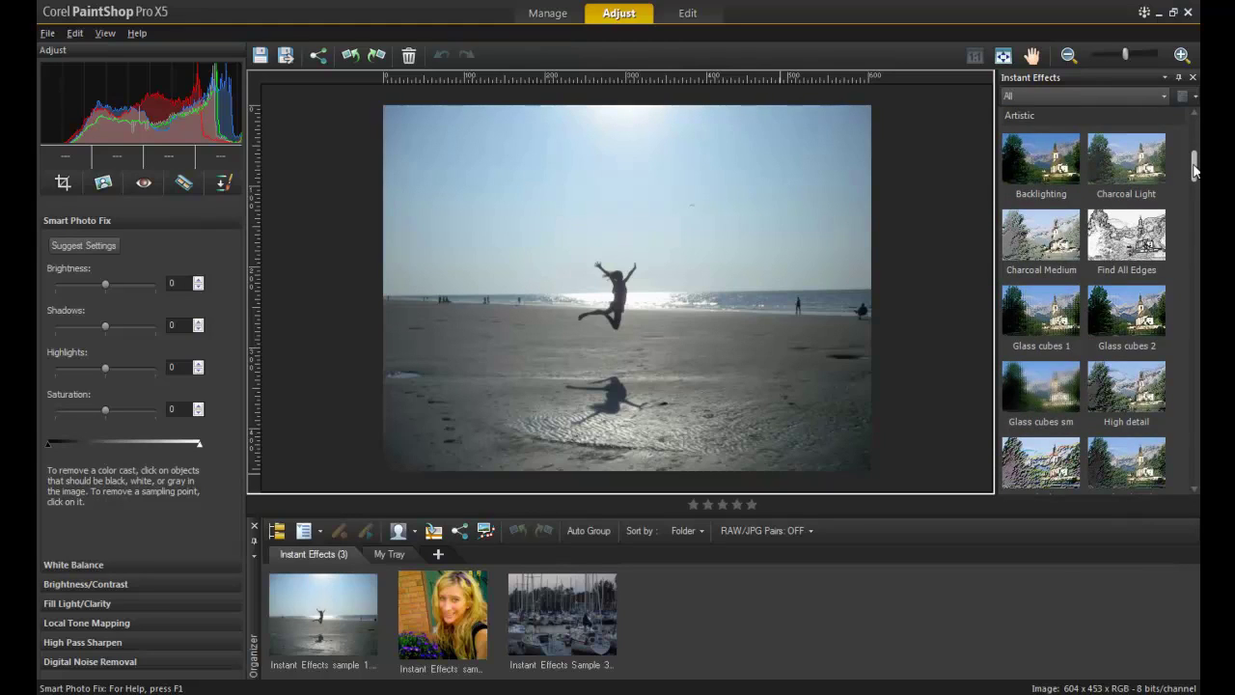
drag(1195, 171, 1192, 245)
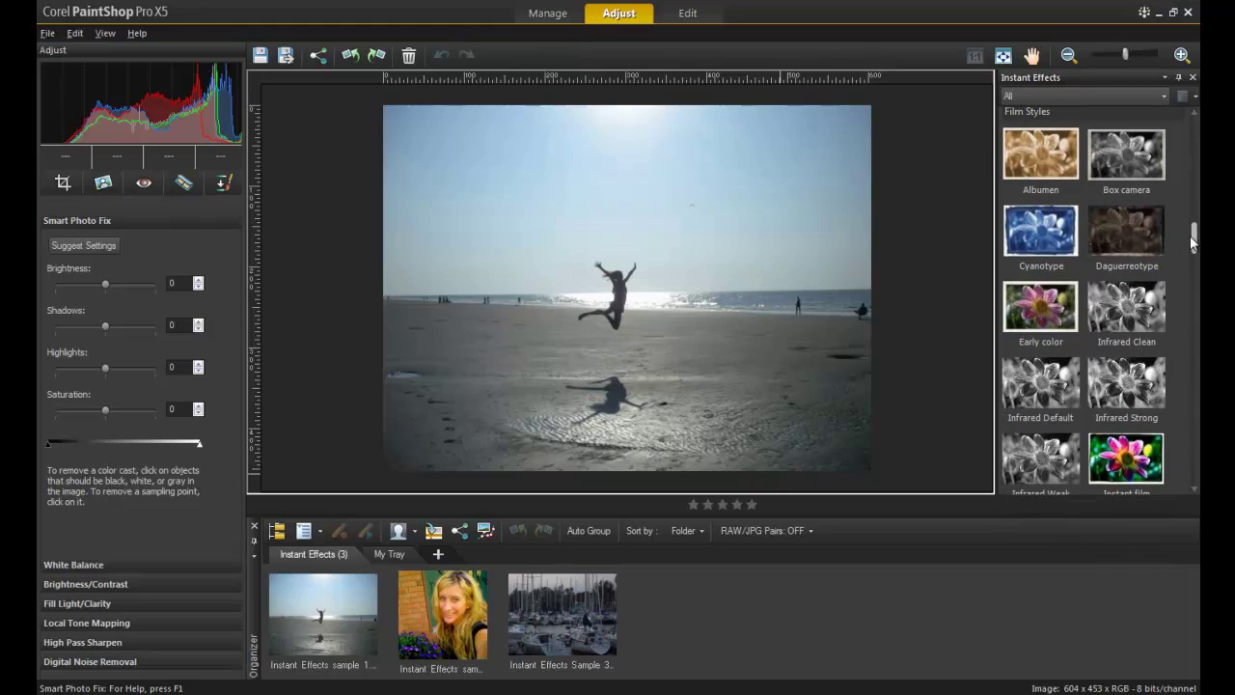
drag(1193, 244, 1195, 299)
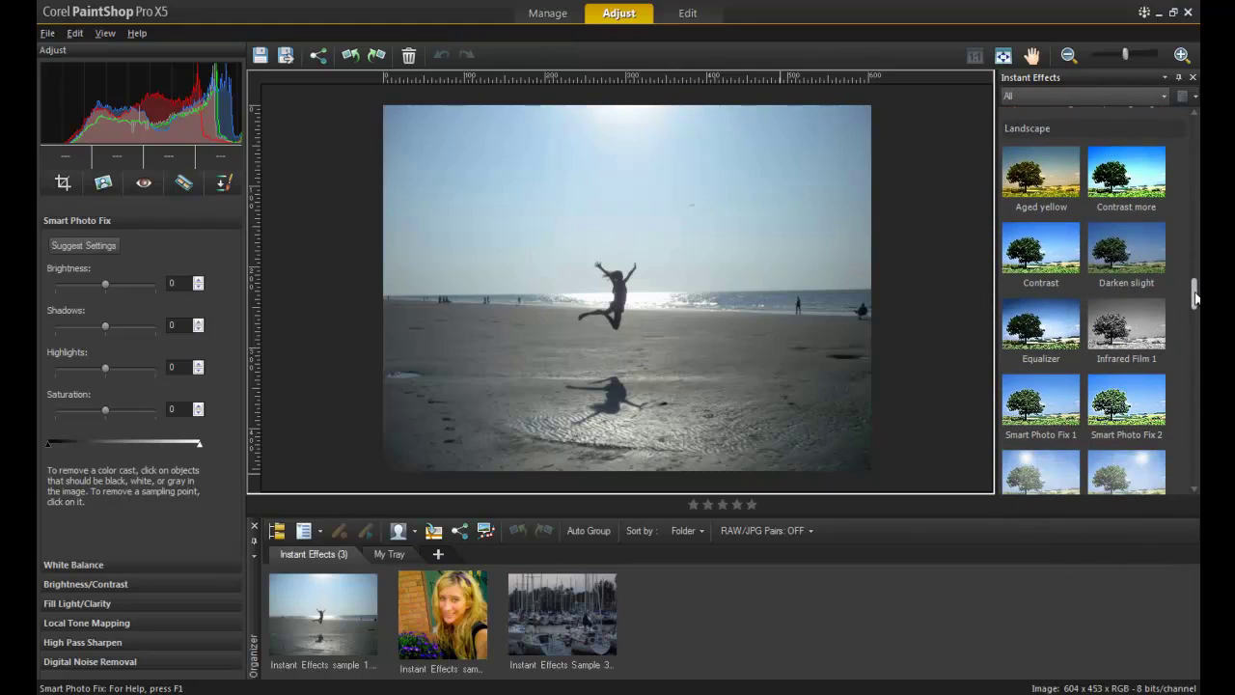
drag(1194, 299, 1193, 407)
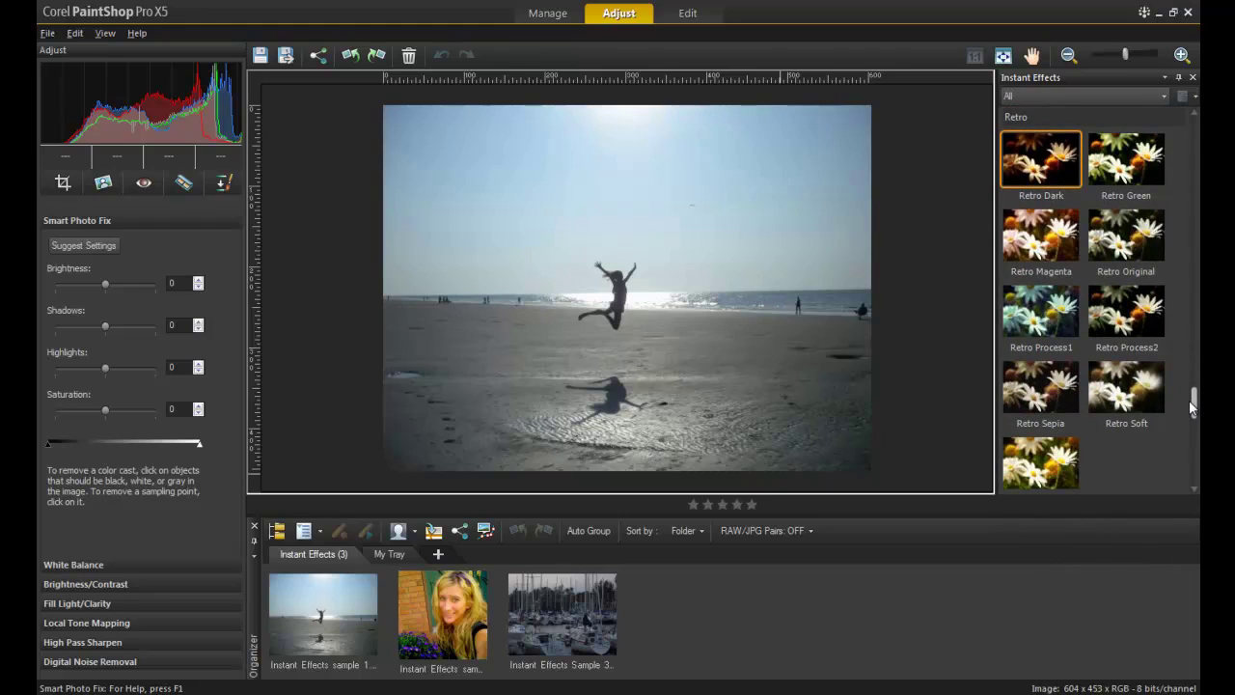
drag(1193, 407, 1194, 434)
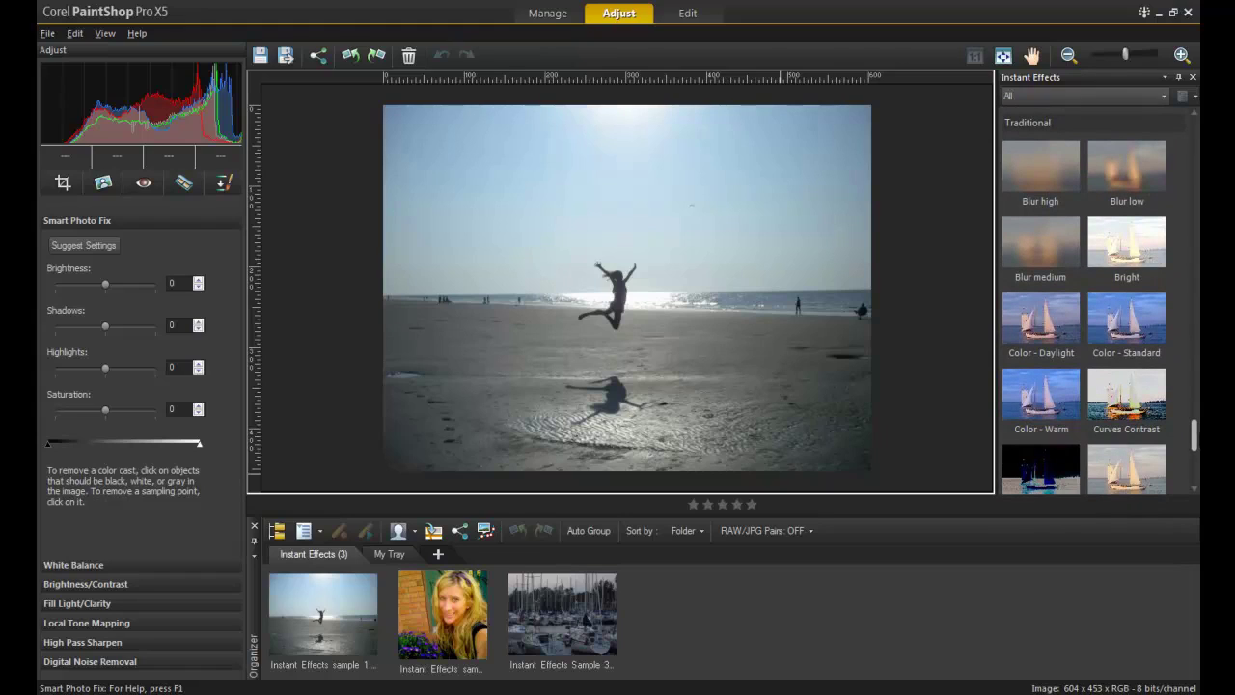
drag(1195, 434, 1195, 475)
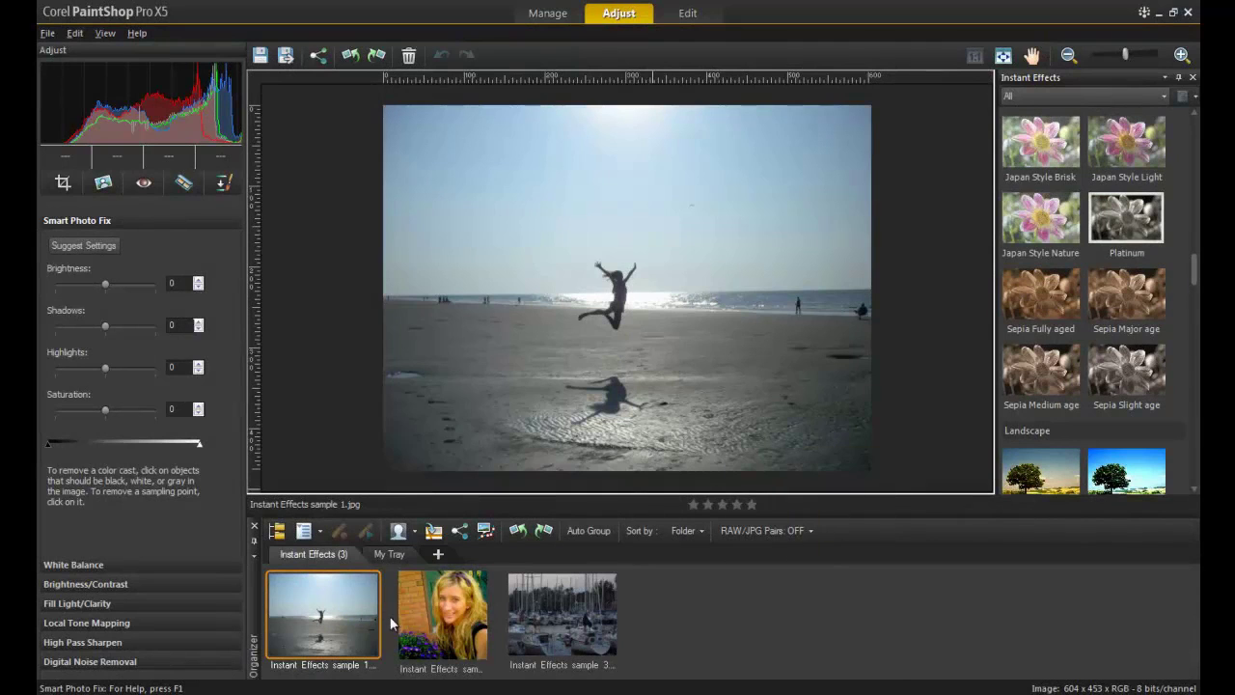
- Cycle through the portrait, marina boat and beach photos, ending on the beach photo
click(420, 618)
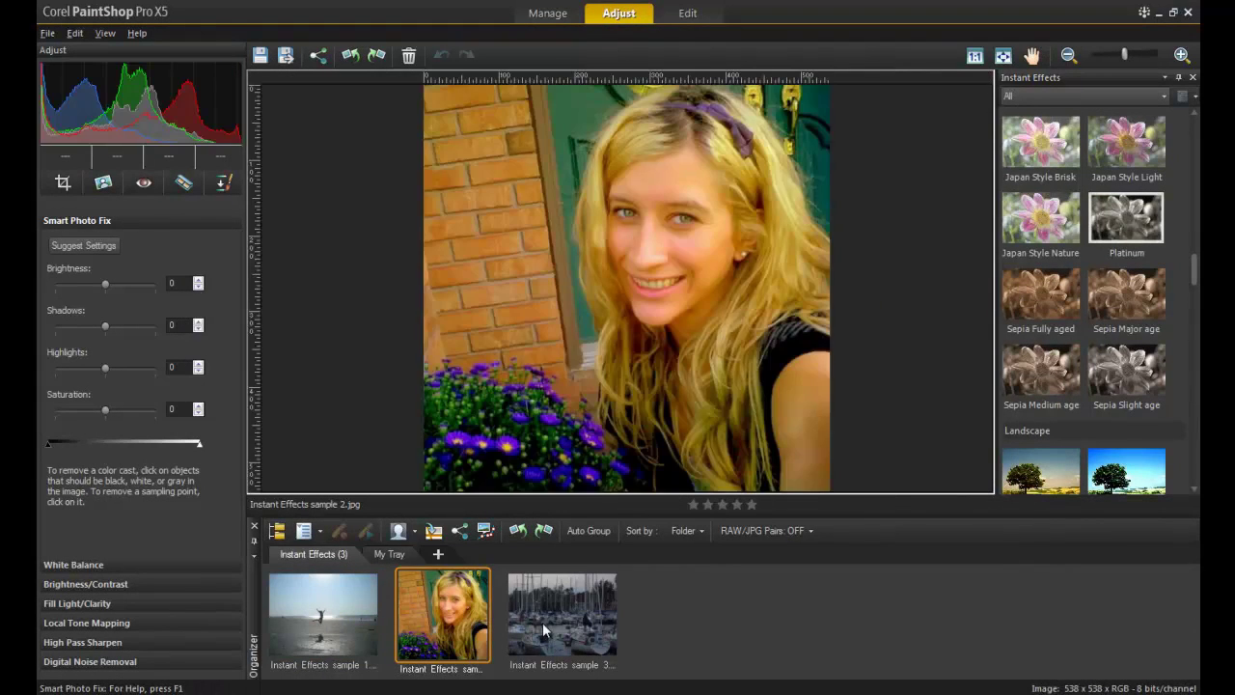
click(542, 623)
click(353, 620)
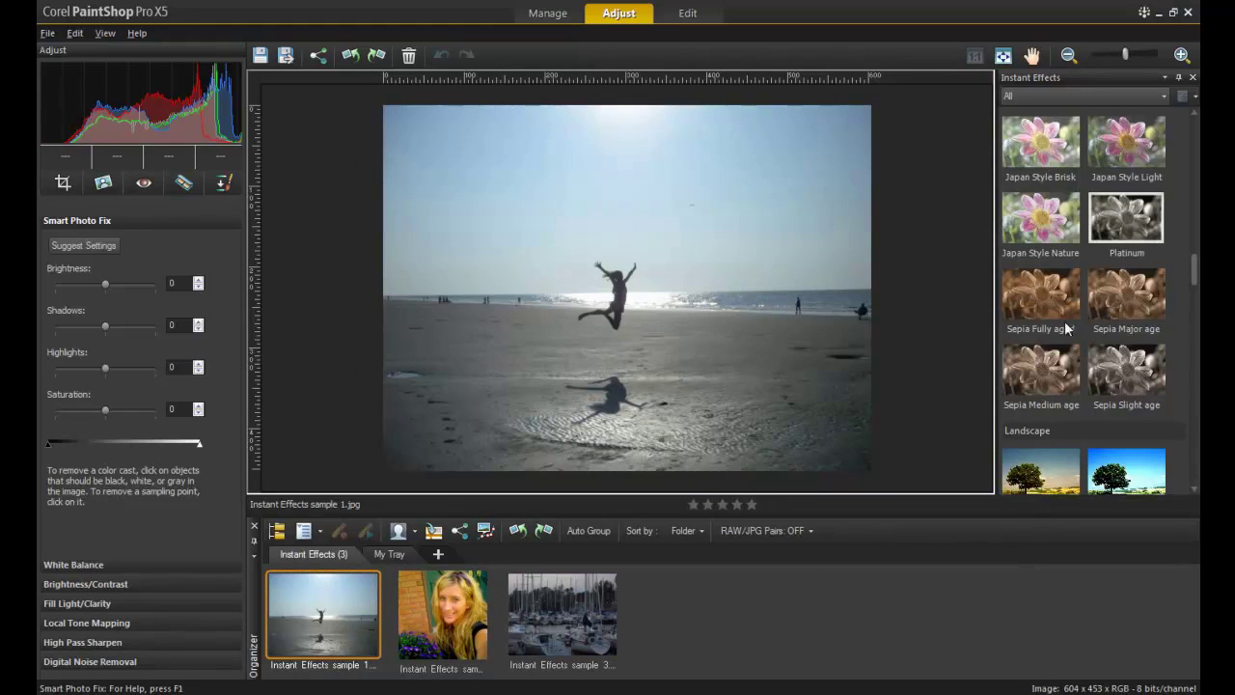
- Try the Platinum effect on the beach photo, then undo it
click(1116, 231)
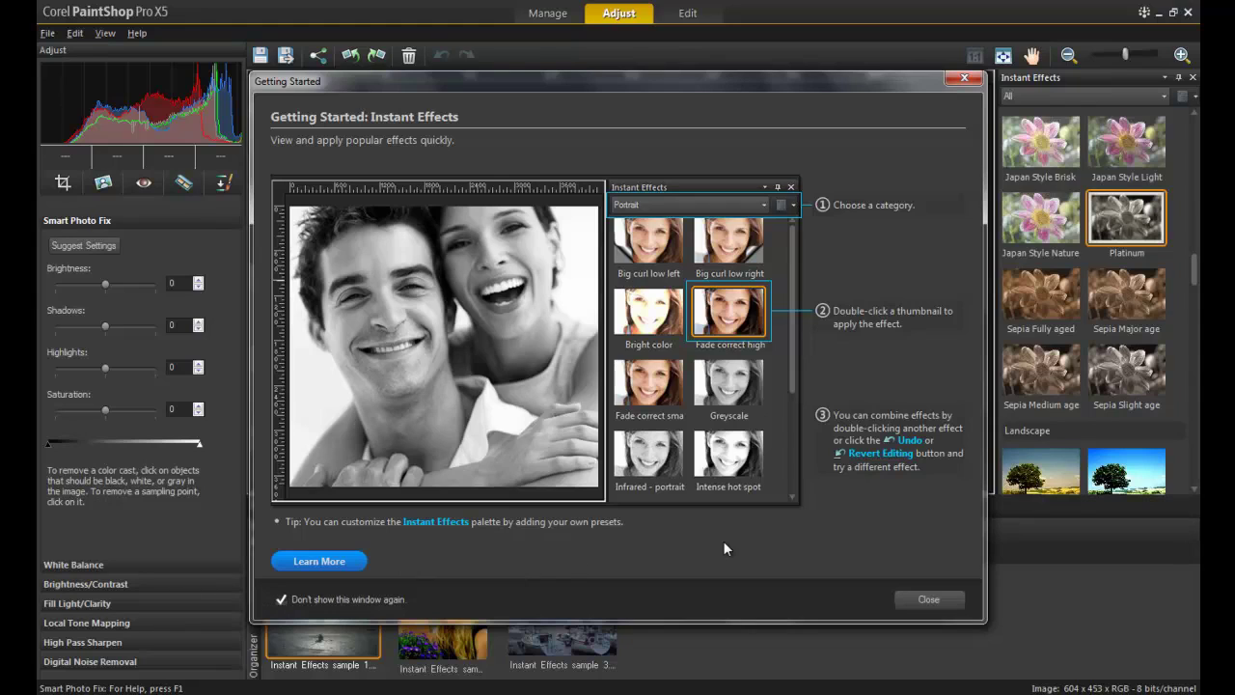
click(945, 599)
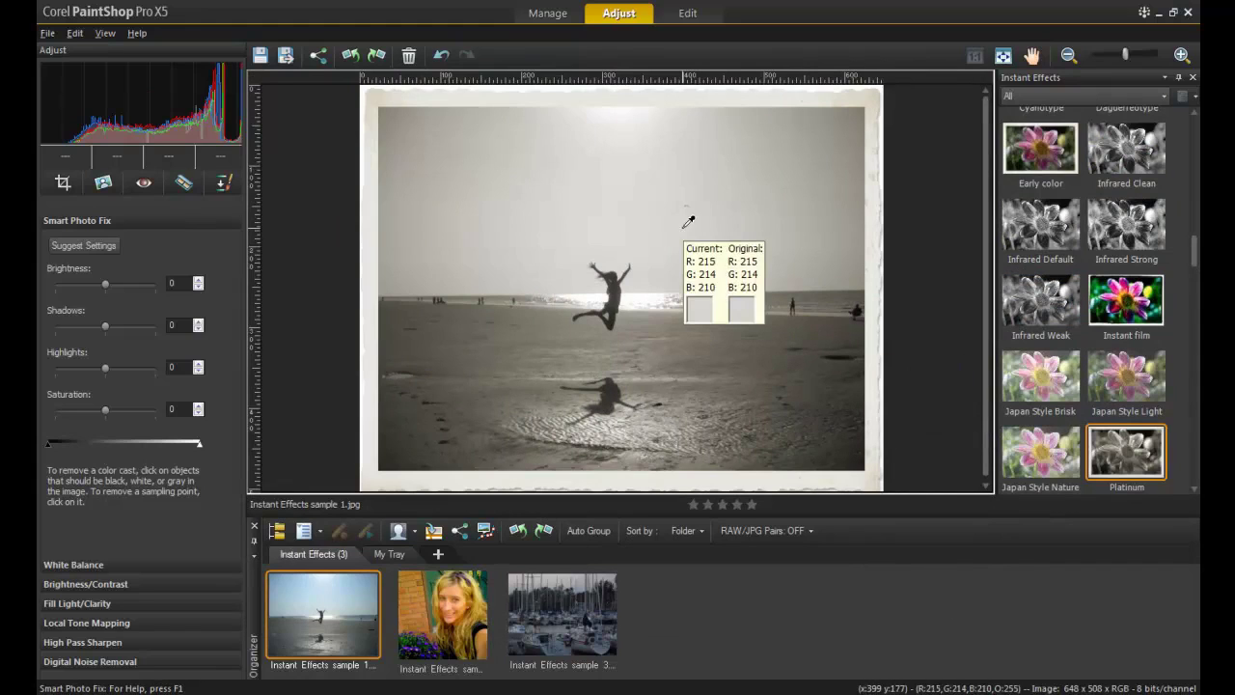
click(439, 58)
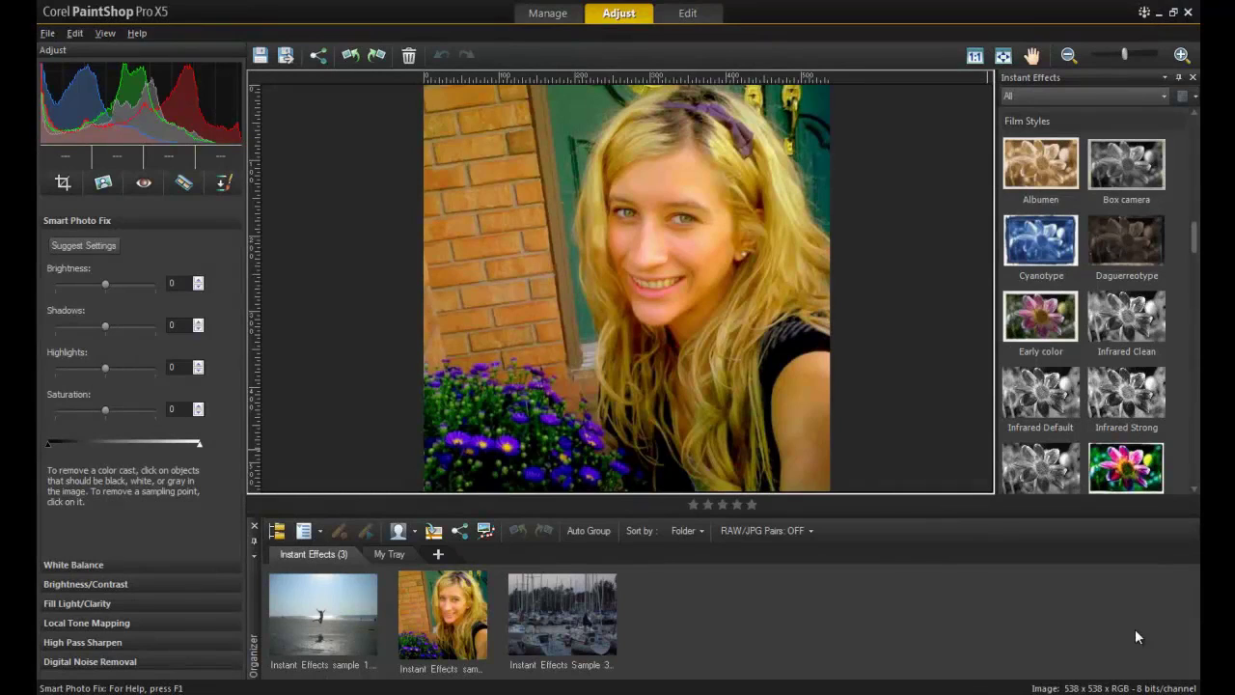
- Try the Daguerreotype and Retro Green instant effects on the portrait
click(1115, 250)
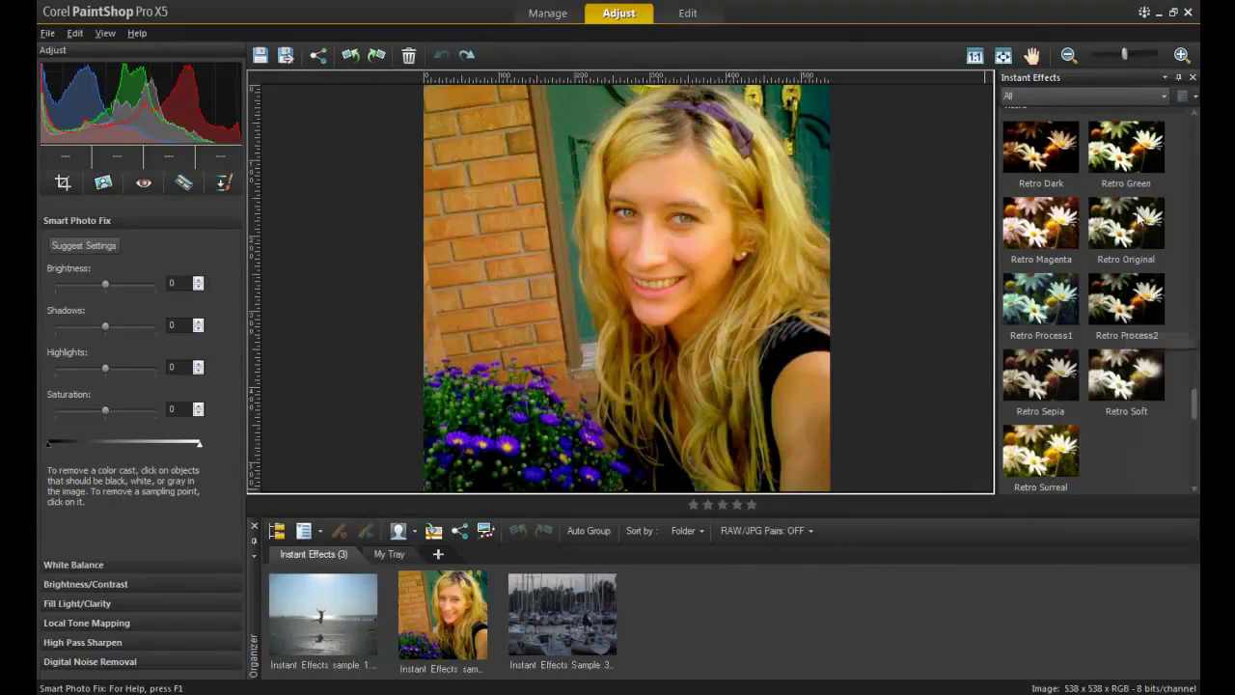
click(1136, 152)
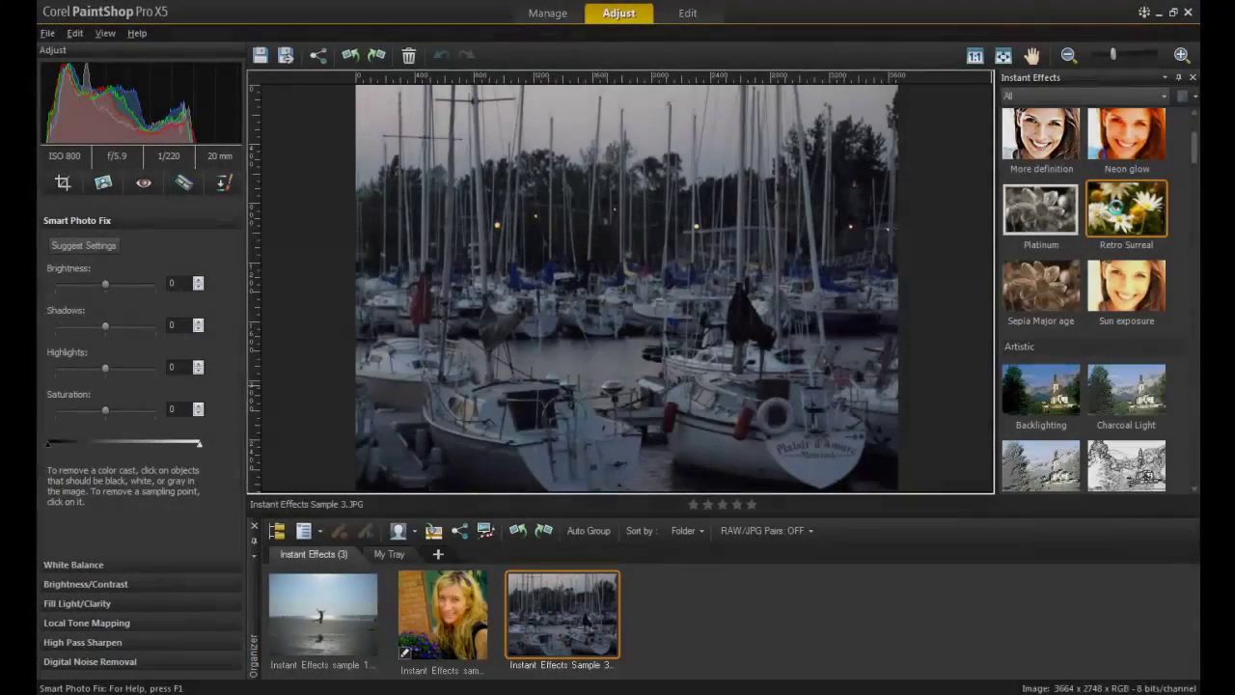
- Apply Retro Surreal and Instant film to the marina boat photo, then bring up the portrait
click(1118, 212)
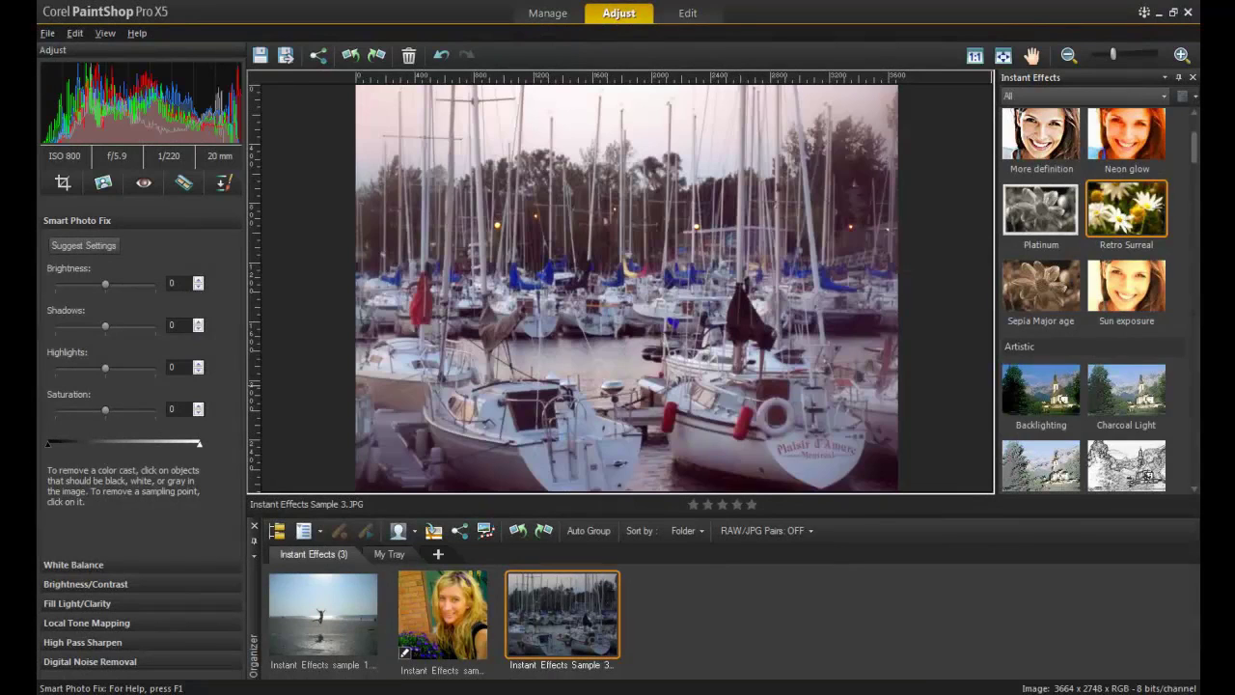
drag(1195, 164, 1195, 141)
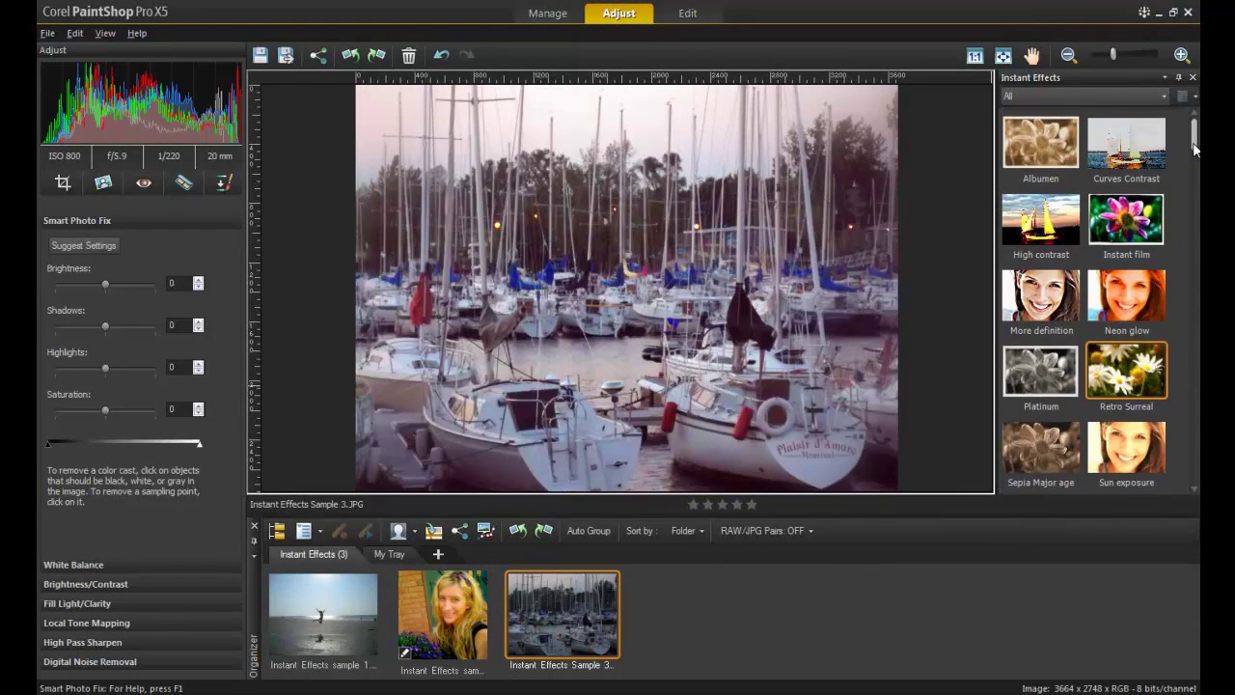
click(1137, 220)
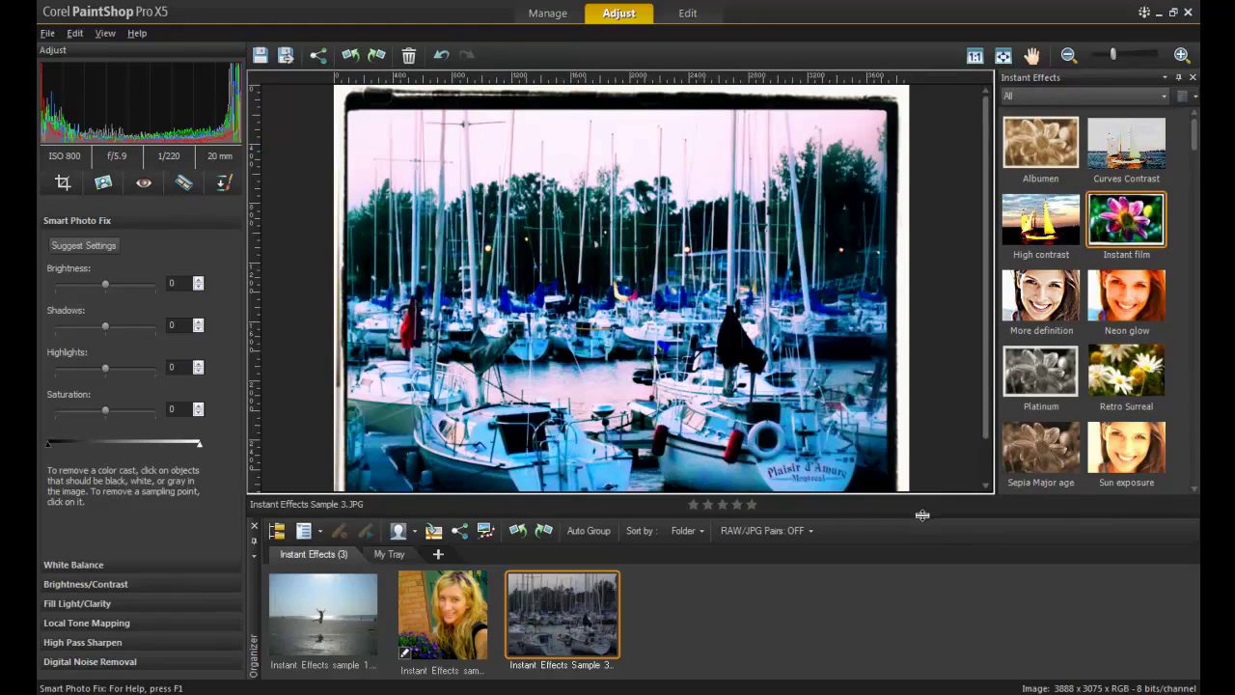
click(443, 615)
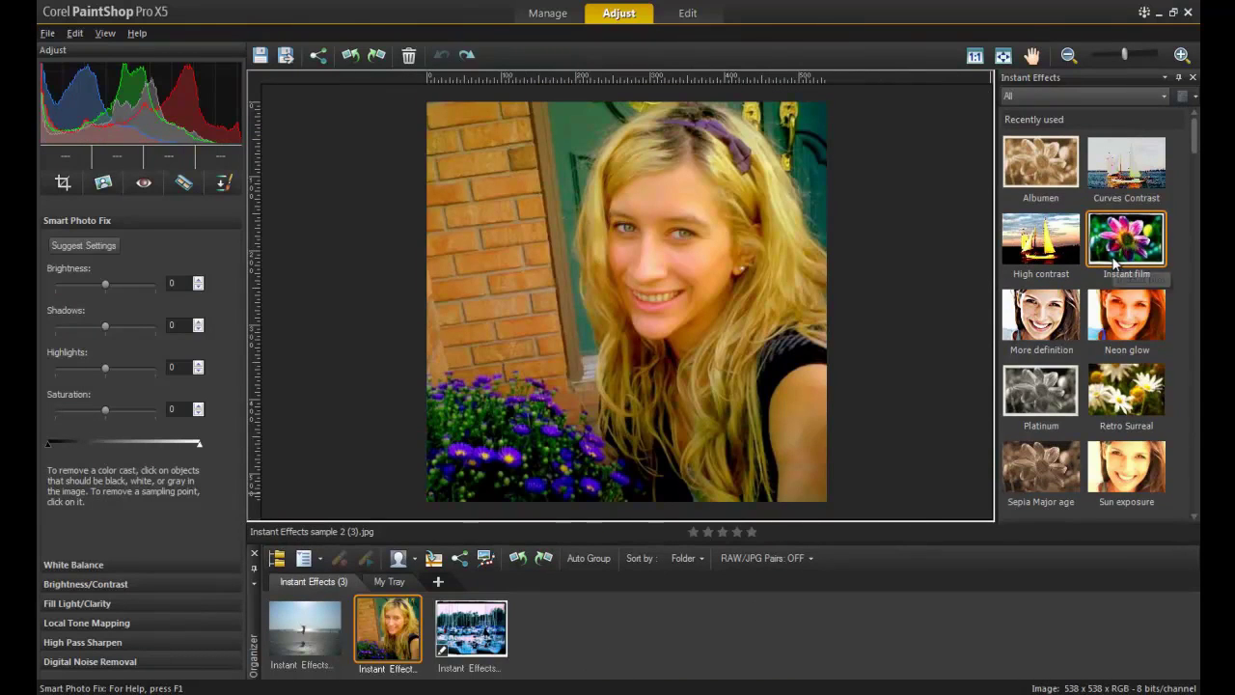
- Stack Sepia Major age, Albumen and Instant film effects on the portrait
click(1037, 480)
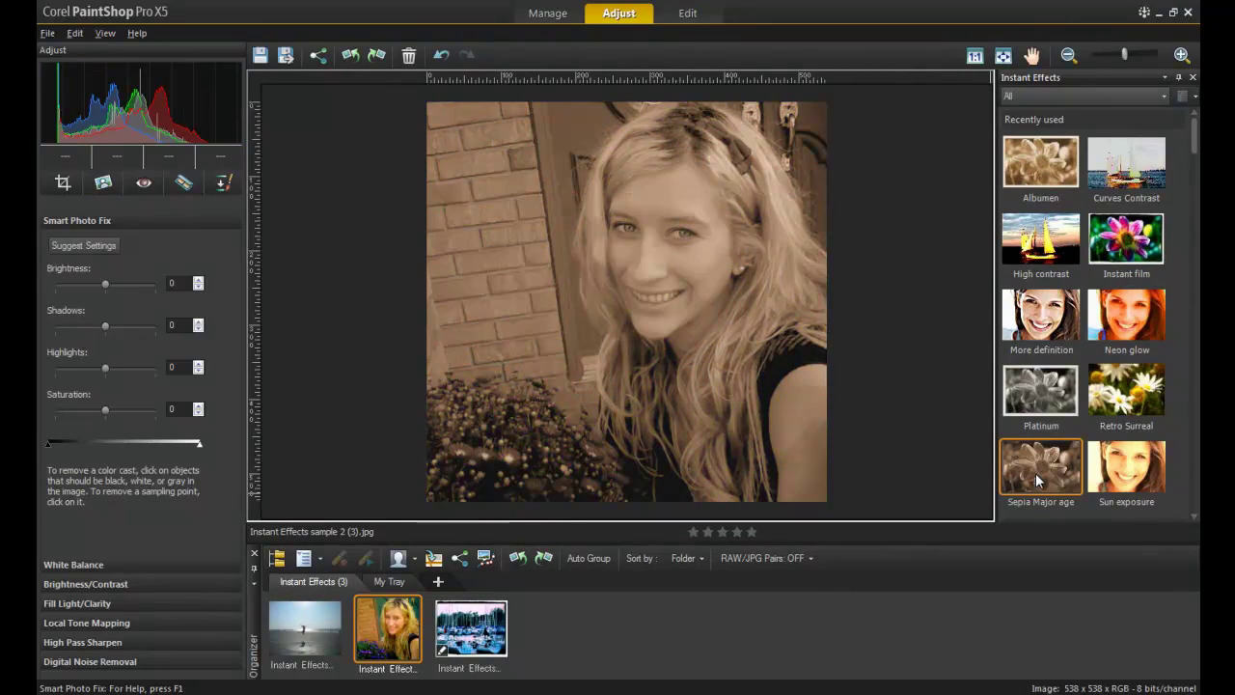
click(1045, 161)
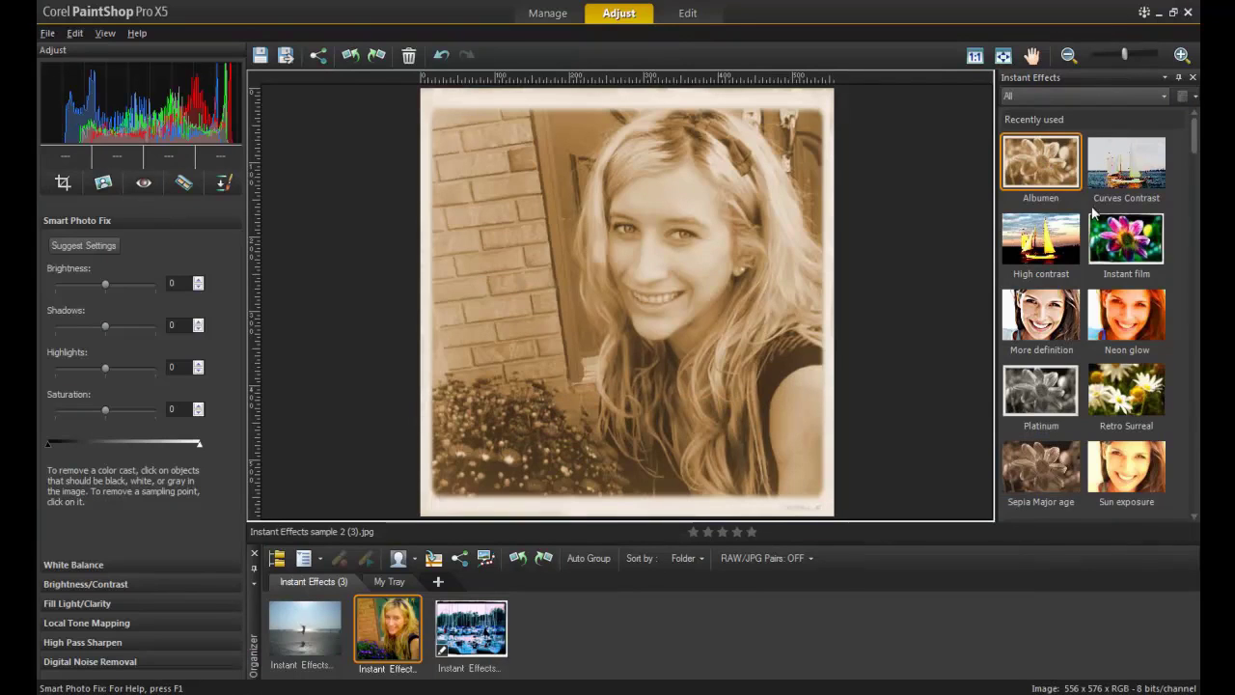
click(1145, 253)
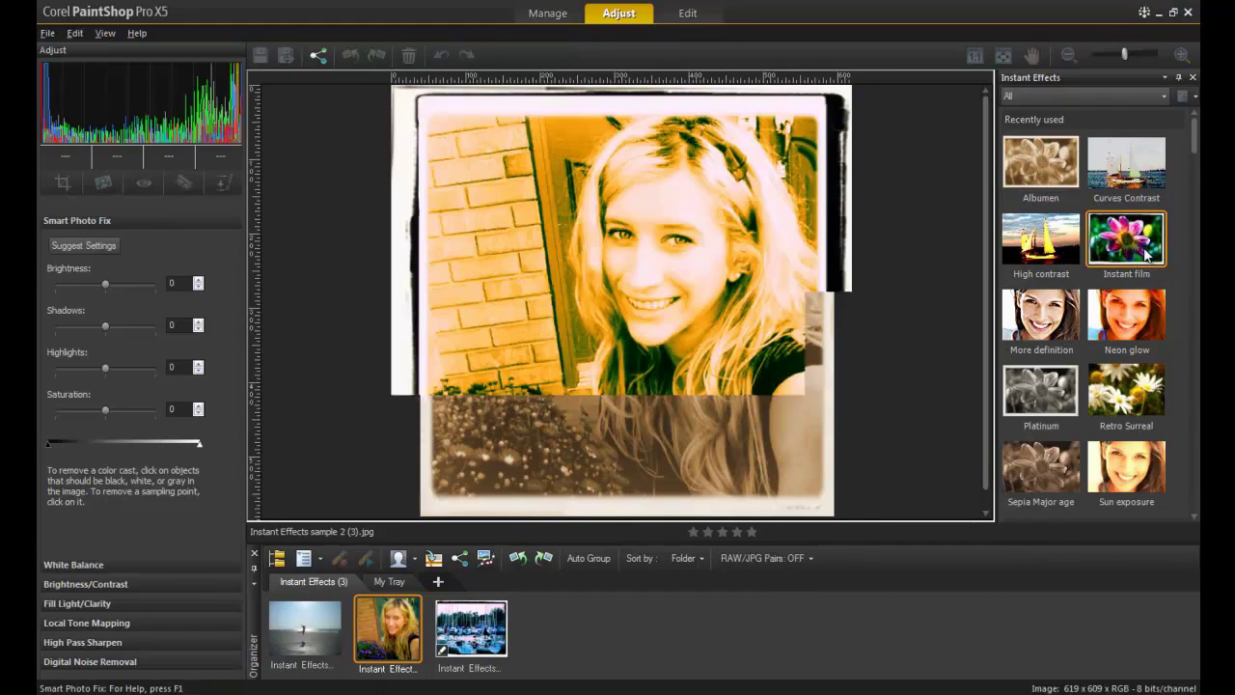